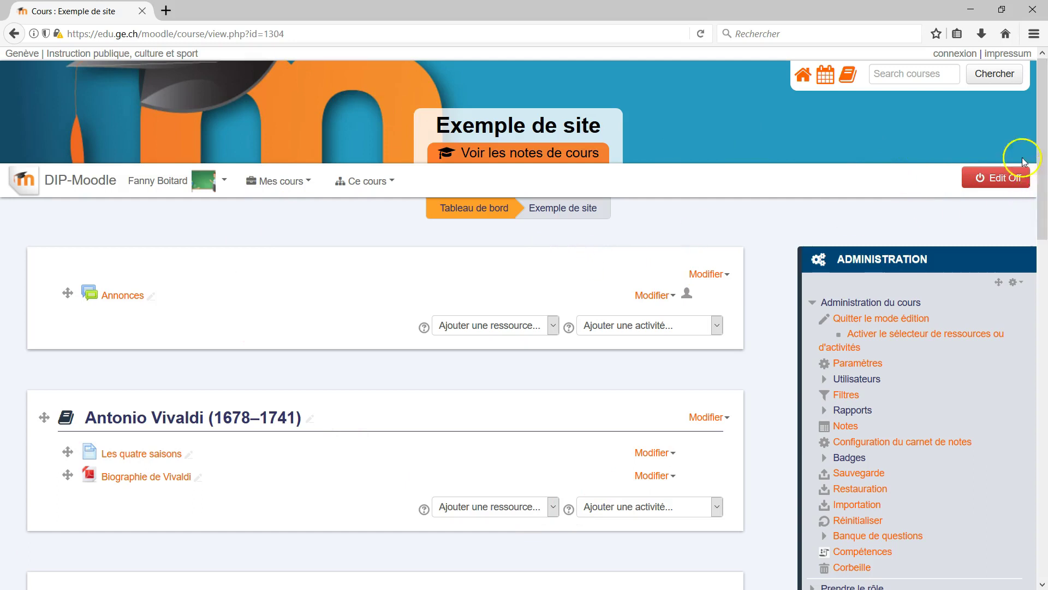
Add a Forum activity to the course's general section and name it "Questions ouvertes."
{"action": "left_click", "coordinate": [640, 326]}
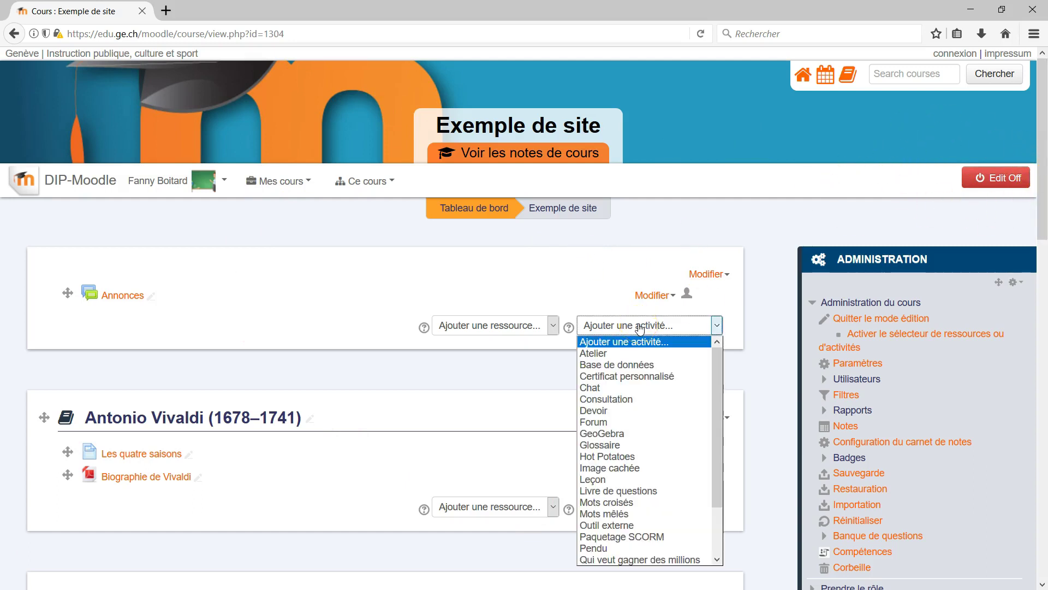
{"action": "left_click", "coordinate": [654, 423]}
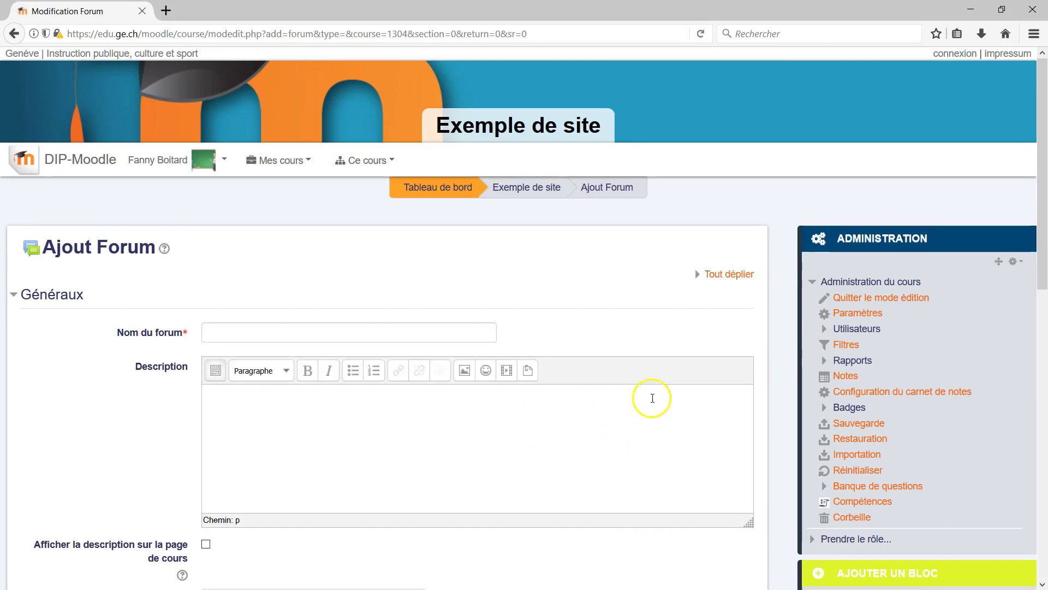
{"action": "scroll", "coordinate": [656, 410], "scroll_direction": "down", "scroll_amount": 2}
{"action": "left_click", "coordinate": [235, 254]}
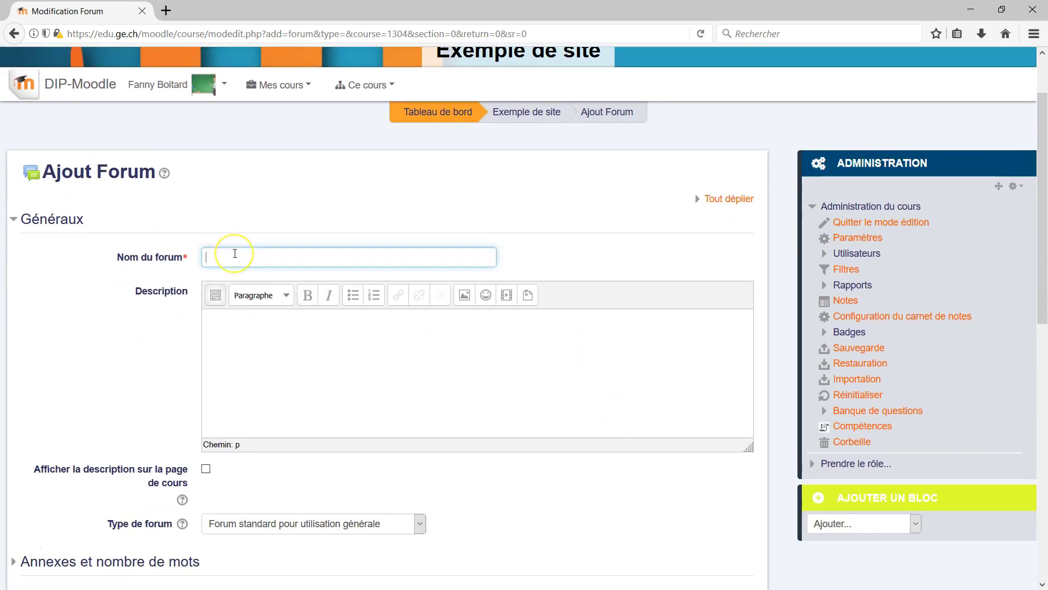
{"action": "type", "text": "Questions ouvertes"}
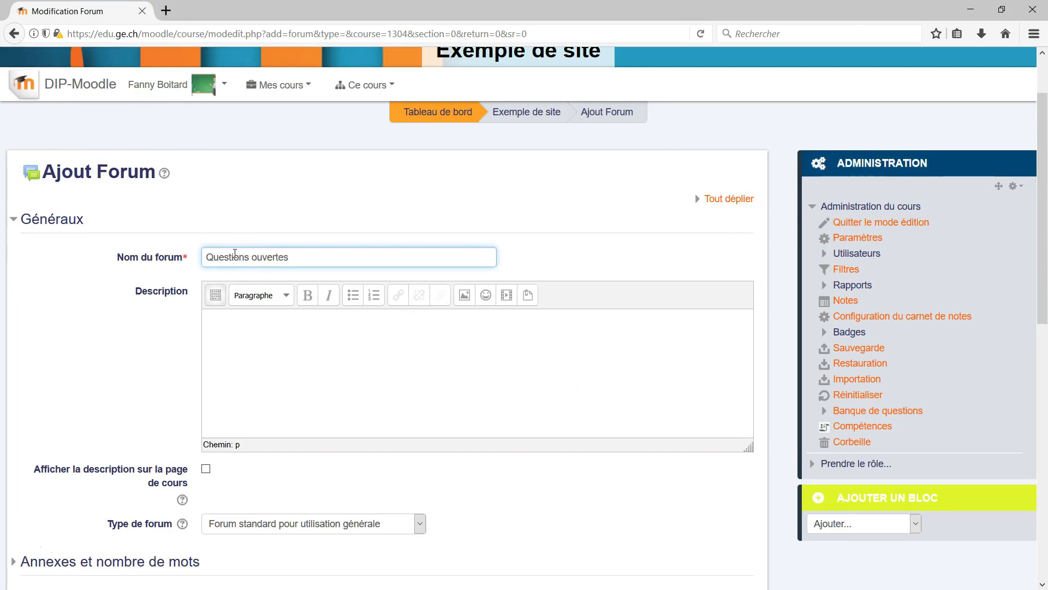
{"action": "type", "text": "."}
Enter the description "Dans ce forum, on proposera des questions ouvertes." and have it shown on the course page
{"action": "left_click", "coordinate": [308, 362]}
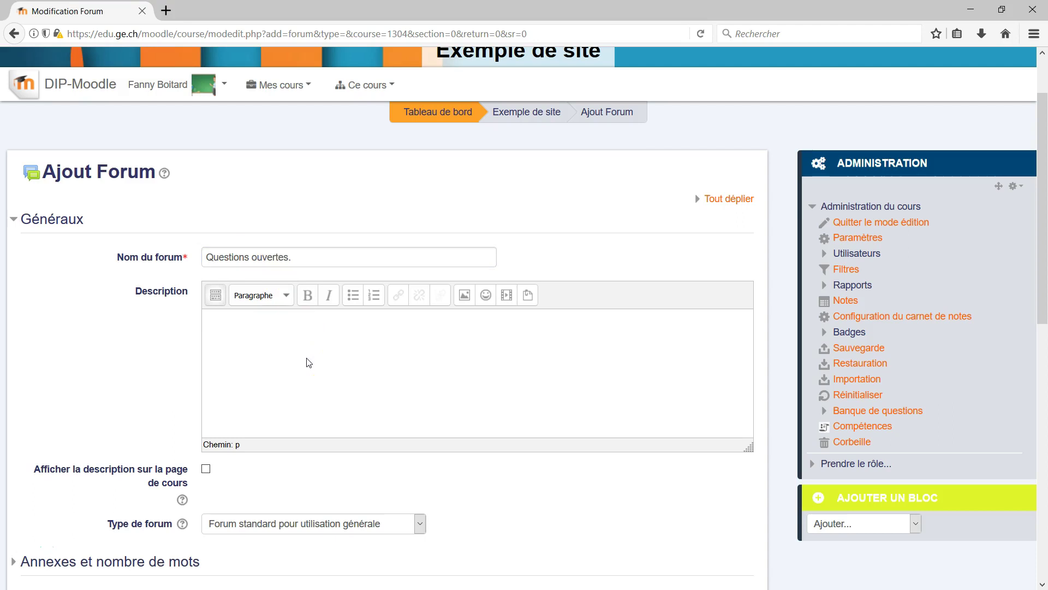
{"action": "type", "text": "Dans ce forum, on proposera des questions ouvertes."}
{"action": "scroll", "coordinate": [311, 349], "scroll_direction": "down", "scroll_amount": 3}
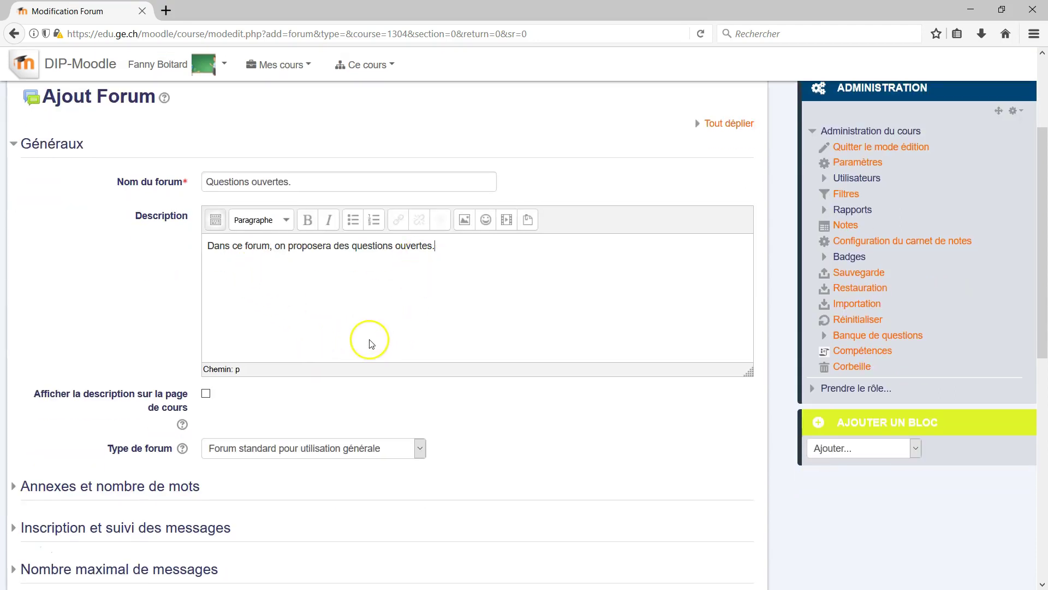
{"action": "left_click", "coordinate": [206, 395]}
Set the forum type to "Forum questions/réponses"
{"action": "scroll", "coordinate": [288, 385], "scroll_direction": "down", "scroll_amount": 3}
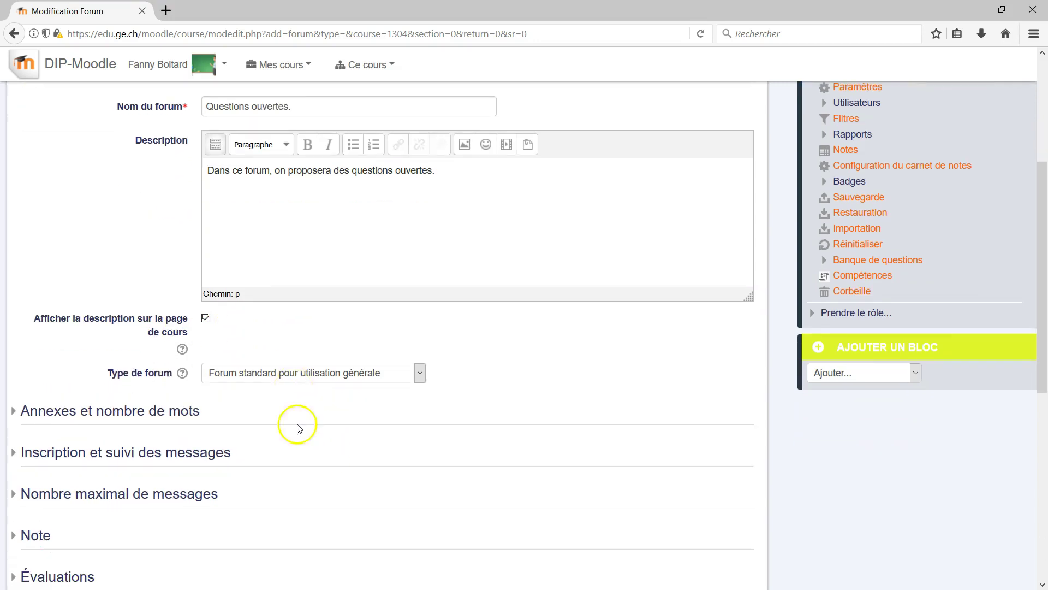
{"action": "scroll", "coordinate": [346, 400], "scroll_direction": "down", "scroll_amount": 3}
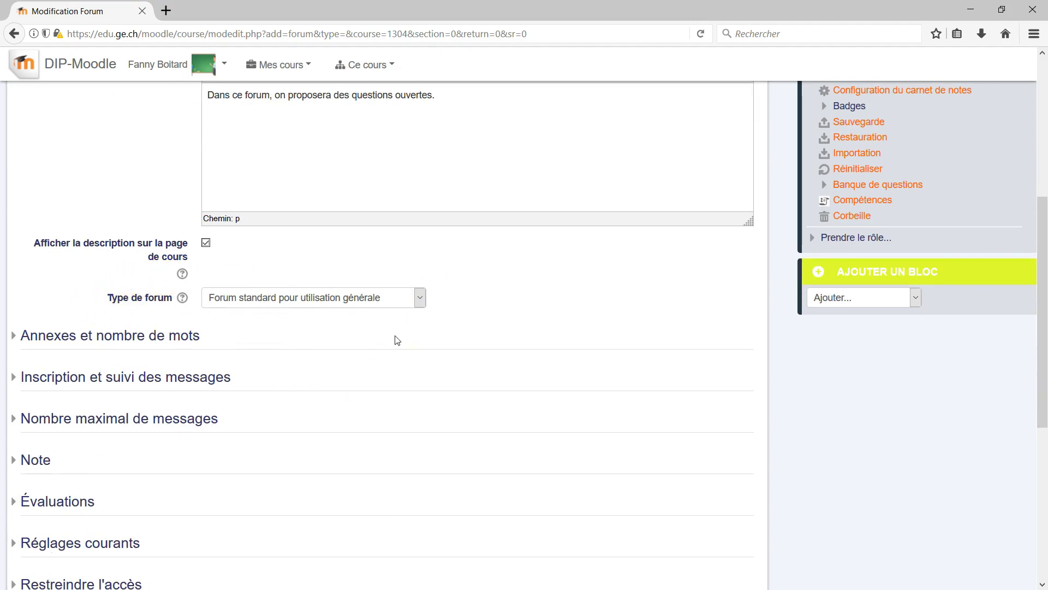
{"action": "left_click", "coordinate": [383, 305]}
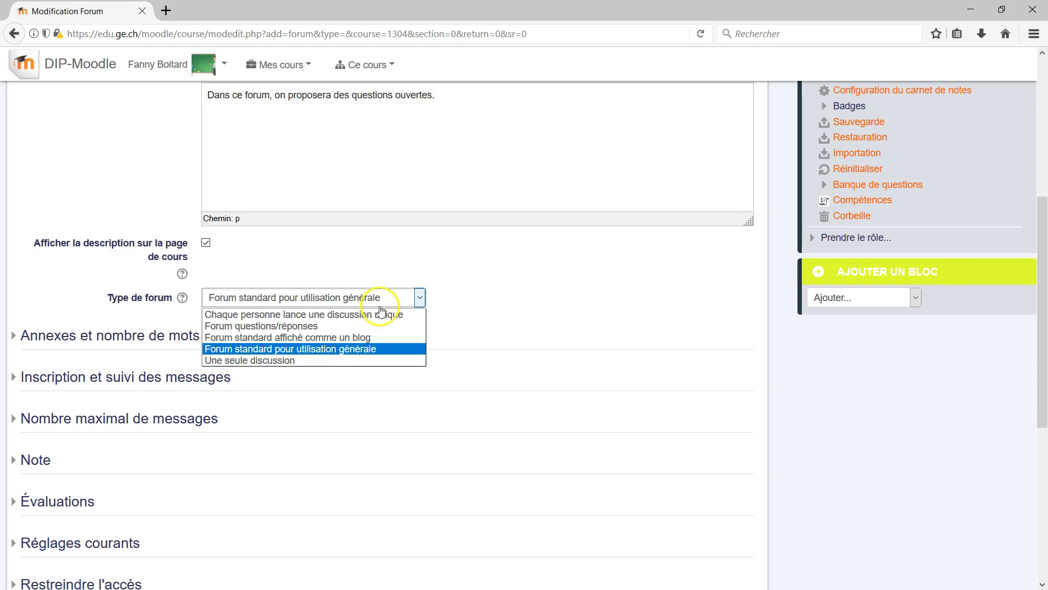
{"action": "left_click", "coordinate": [224, 328]}
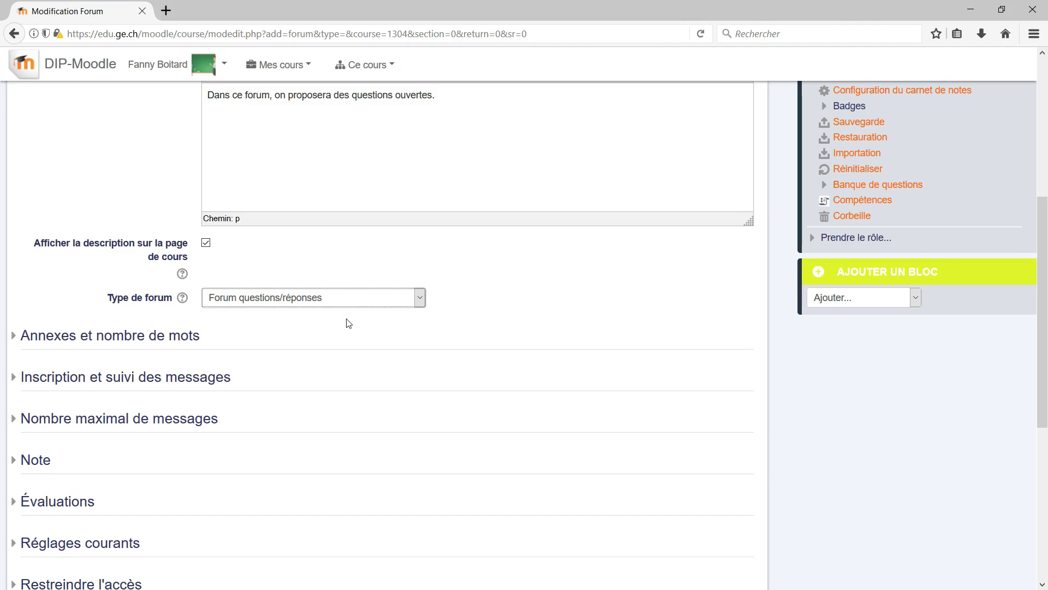
Set the maximum attachment size to 5Mo in the forum's attachments and word count settings
{"action": "scroll", "coordinate": [349, 323], "scroll_direction": "down", "scroll_amount": 2}
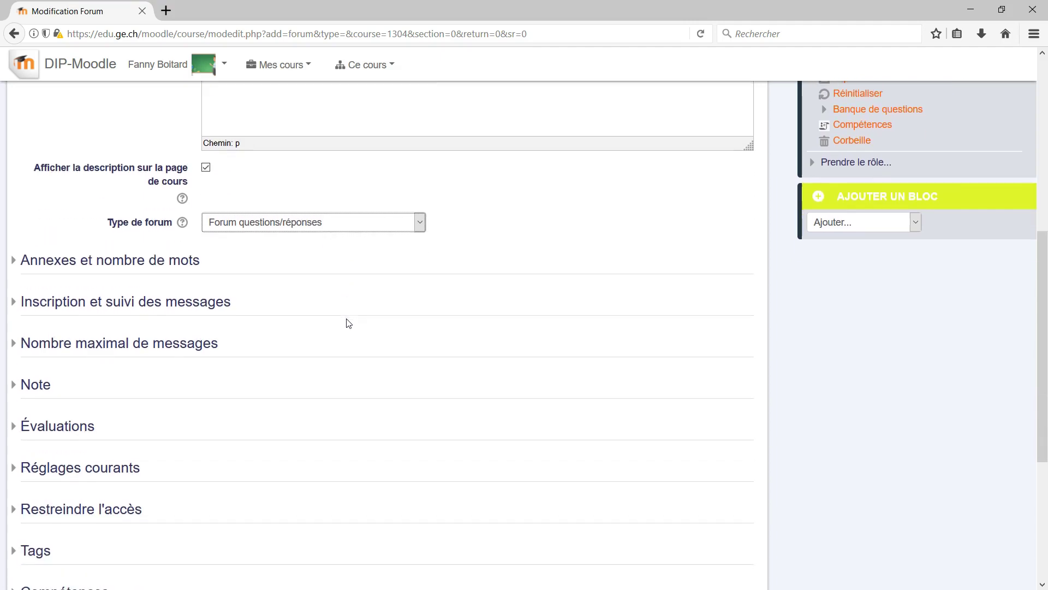
{"action": "left_click", "coordinate": [16, 261]}
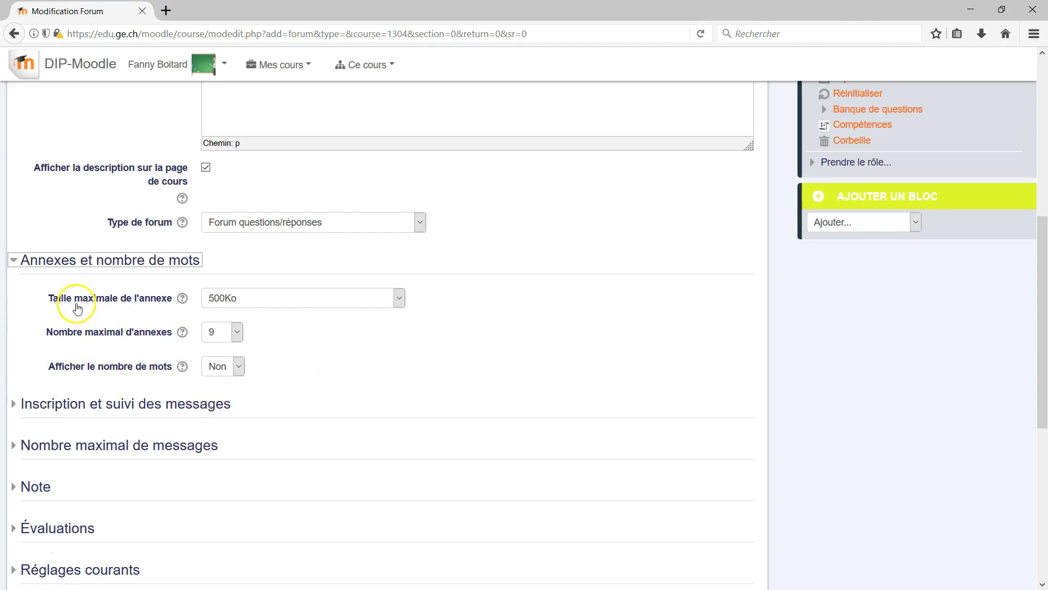
{"action": "left_click", "coordinate": [280, 305]}
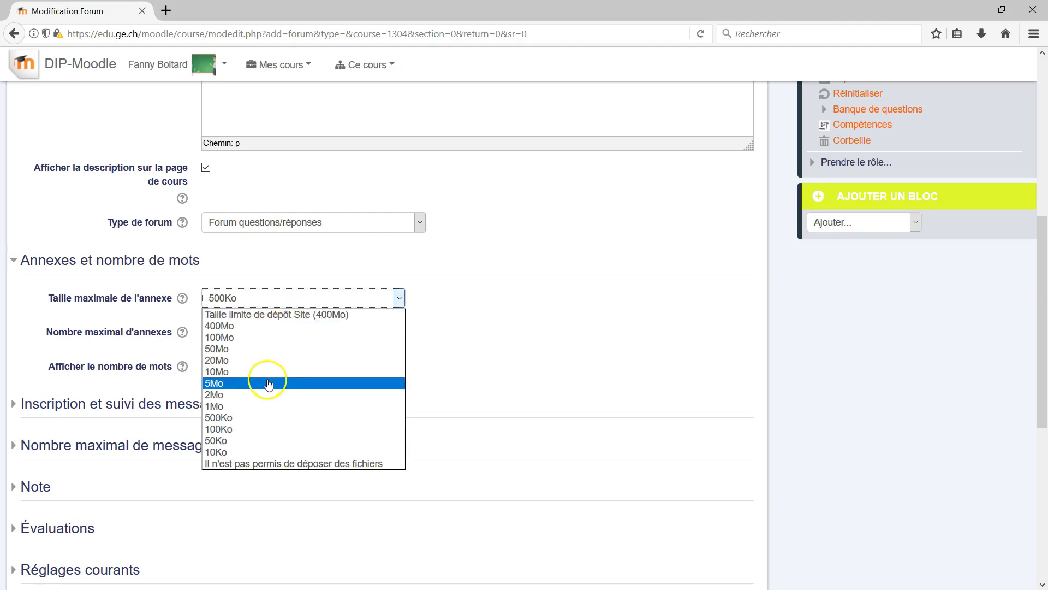
{"action": "left_click", "coordinate": [268, 384]}
Set the forum's subscription mode to "Abonnement automatique"
{"action": "scroll", "coordinate": [350, 371], "scroll_direction": "down", "scroll_amount": 2}
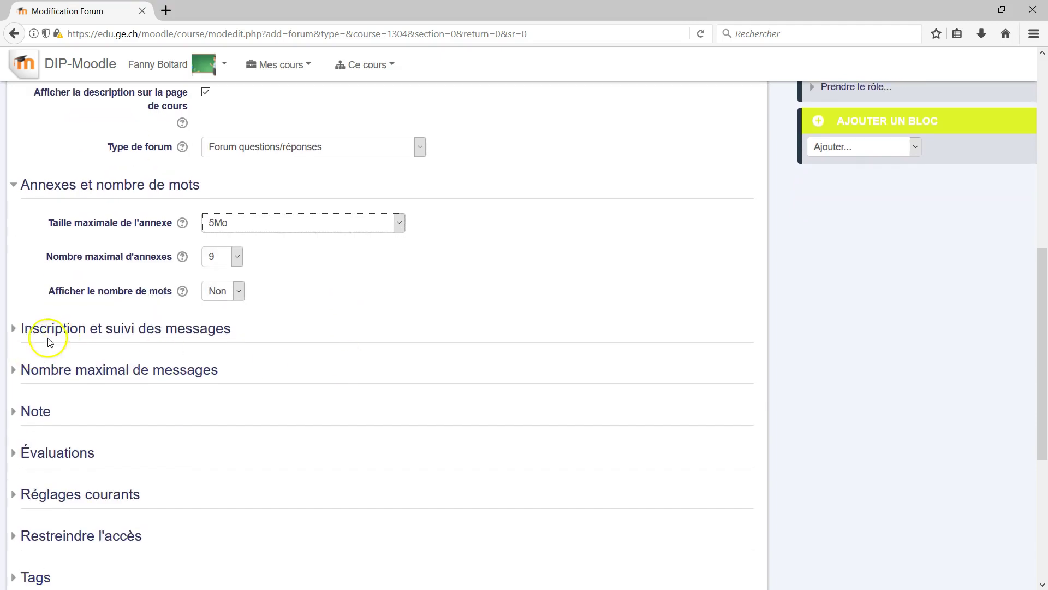
{"action": "left_click", "coordinate": [18, 330]}
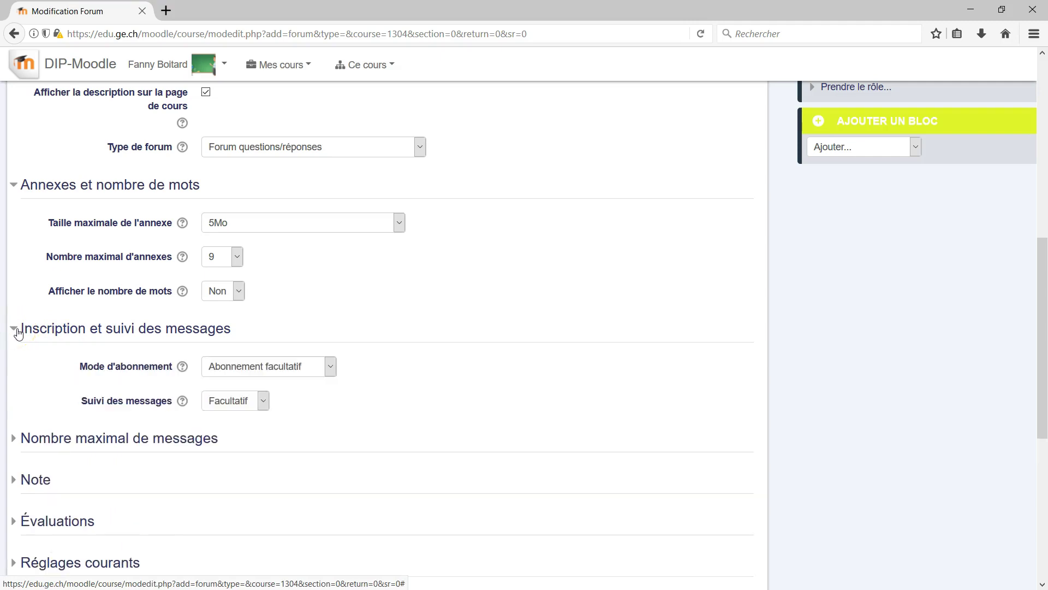
{"action": "scroll", "coordinate": [467, 377], "scroll_direction": "down", "scroll_amount": 2}
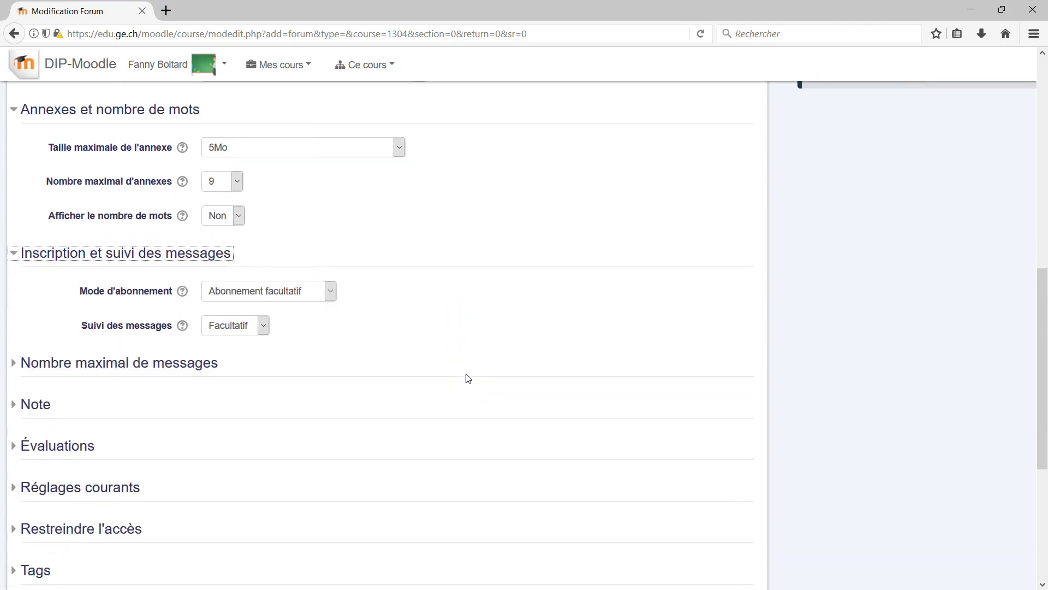
{"action": "left_click", "coordinate": [247, 300]}
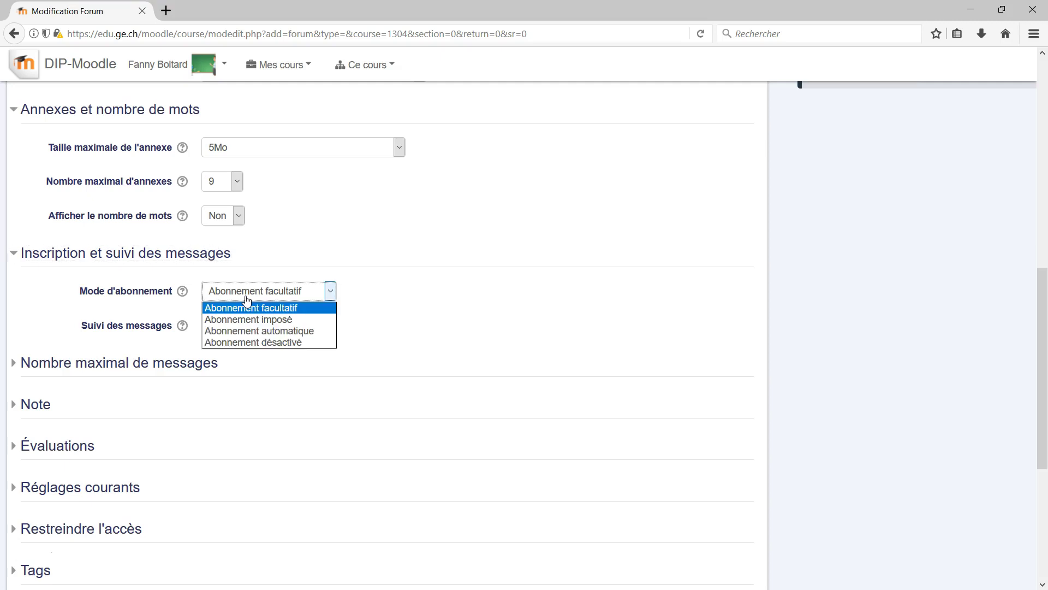
{"action": "left_click", "coordinate": [283, 330]}
{"action": "left_click", "coordinate": [282, 344]}
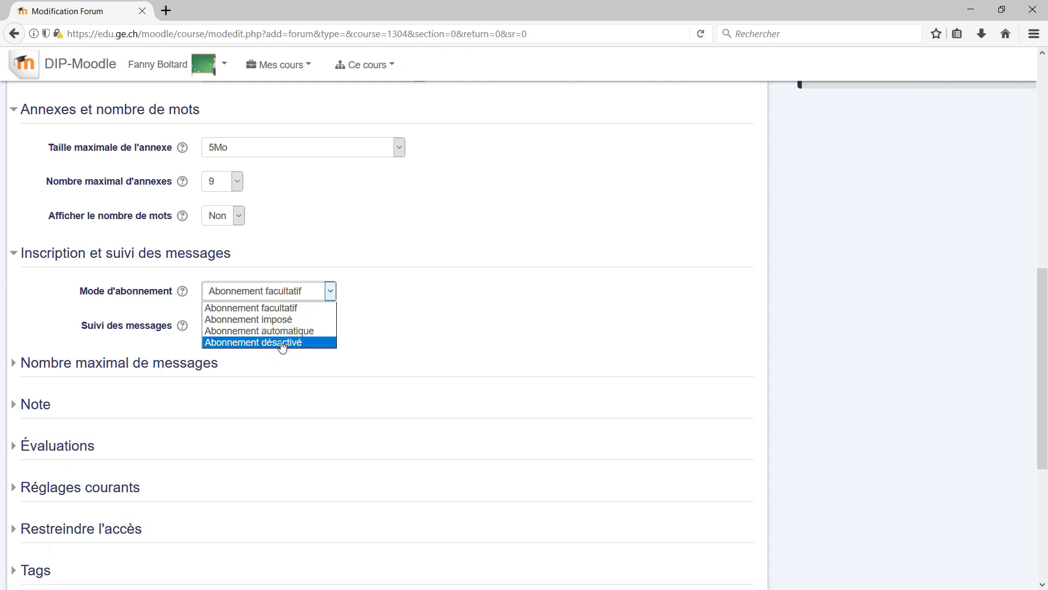
{"action": "left_click", "coordinate": [282, 331]}
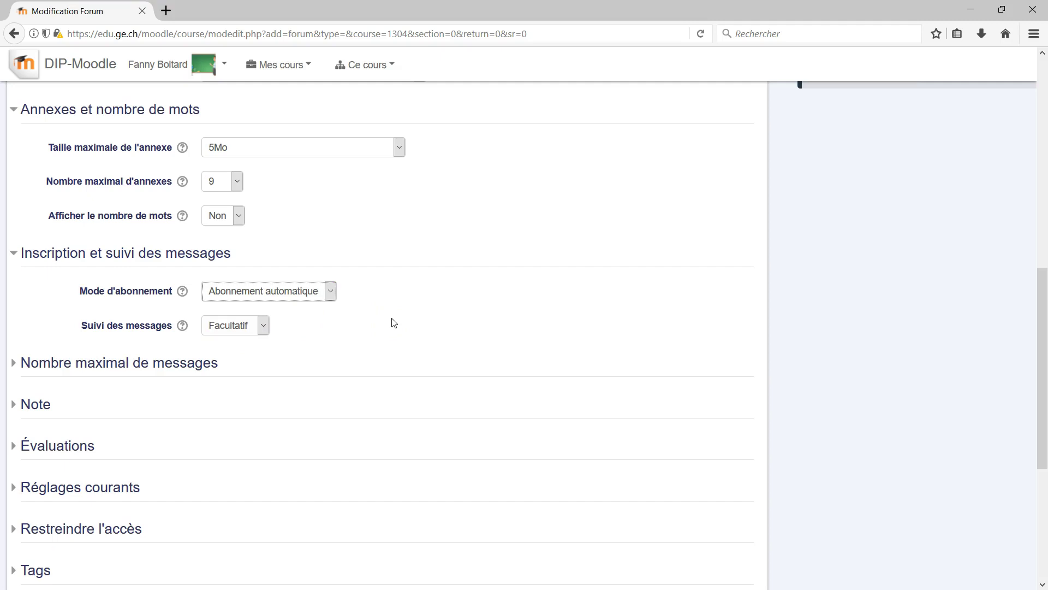
{"action": "scroll", "coordinate": [394, 323], "scroll_direction": "down", "scroll_amount": 2}
{"action": "left_click", "coordinate": [300, 216]}
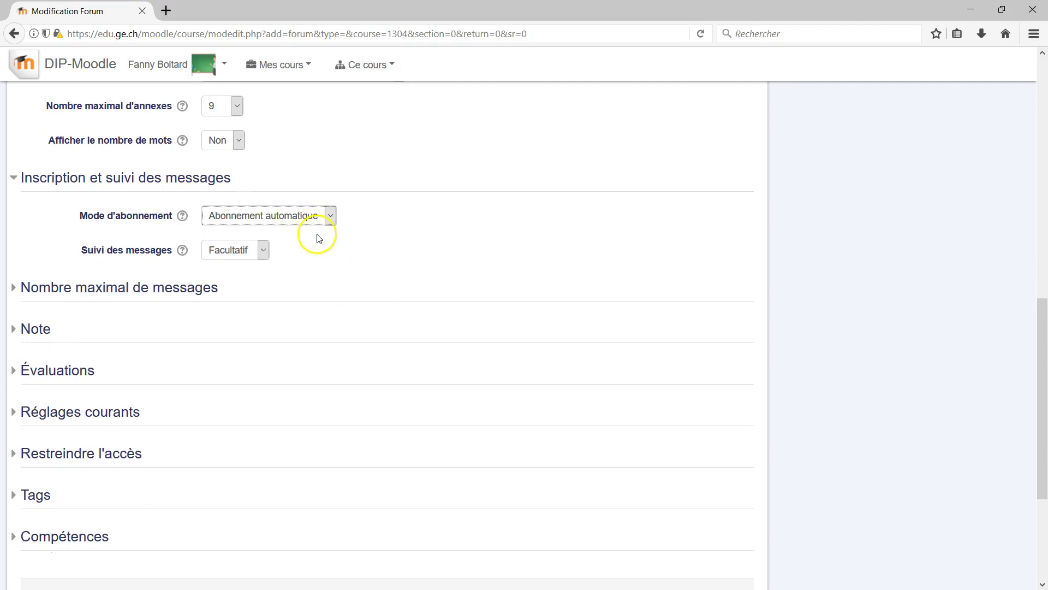
Save the new forum and return to the course page
{"action": "scroll", "coordinate": [336, 262], "scroll_direction": "down", "scroll_amount": 2}
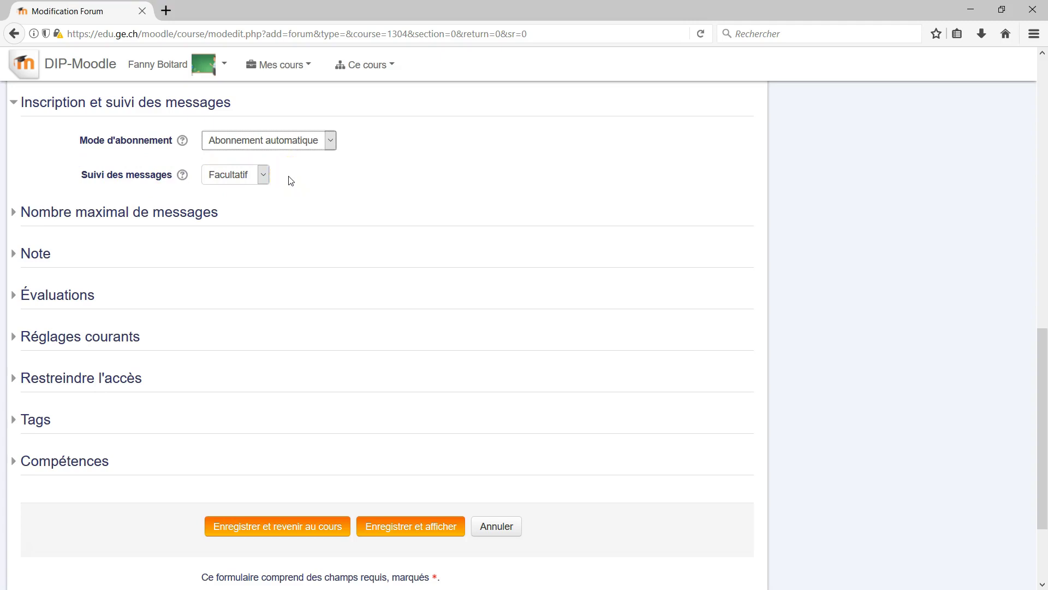
{"action": "scroll", "coordinate": [291, 180], "scroll_direction": "down", "scroll_amount": 2}
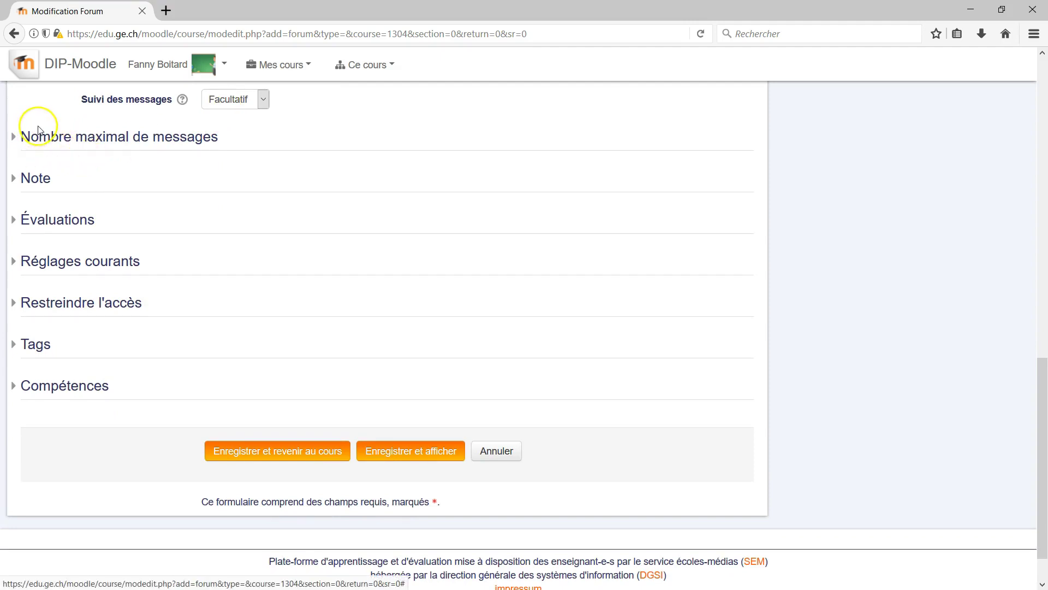
{"action": "scroll", "coordinate": [288, 334], "scroll_direction": "up", "scroll_amount": 6}
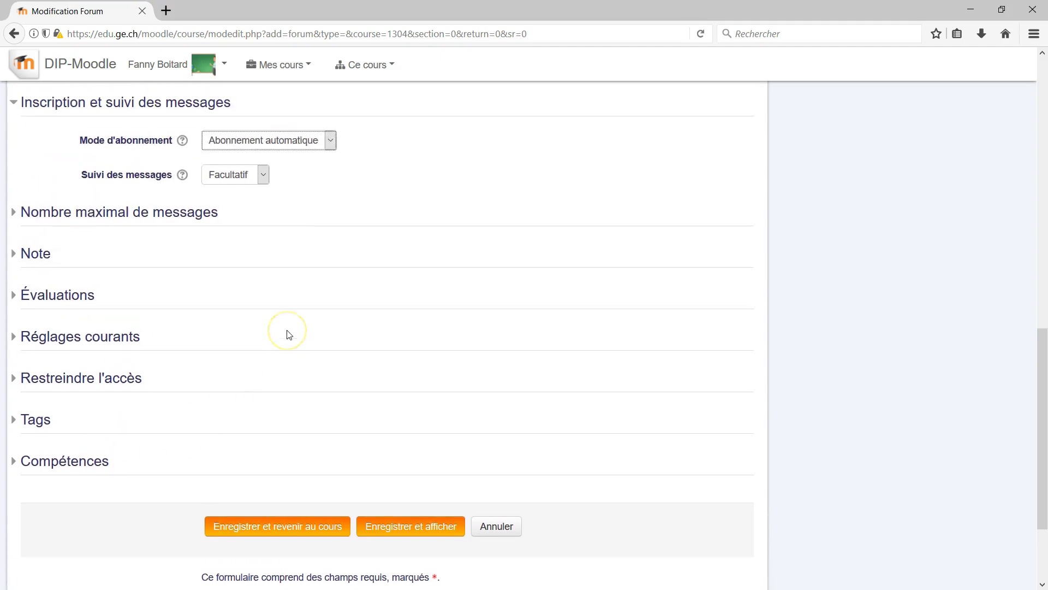
{"action": "scroll", "coordinate": [484, 282], "scroll_direction": "down", "scroll_amount": 6}
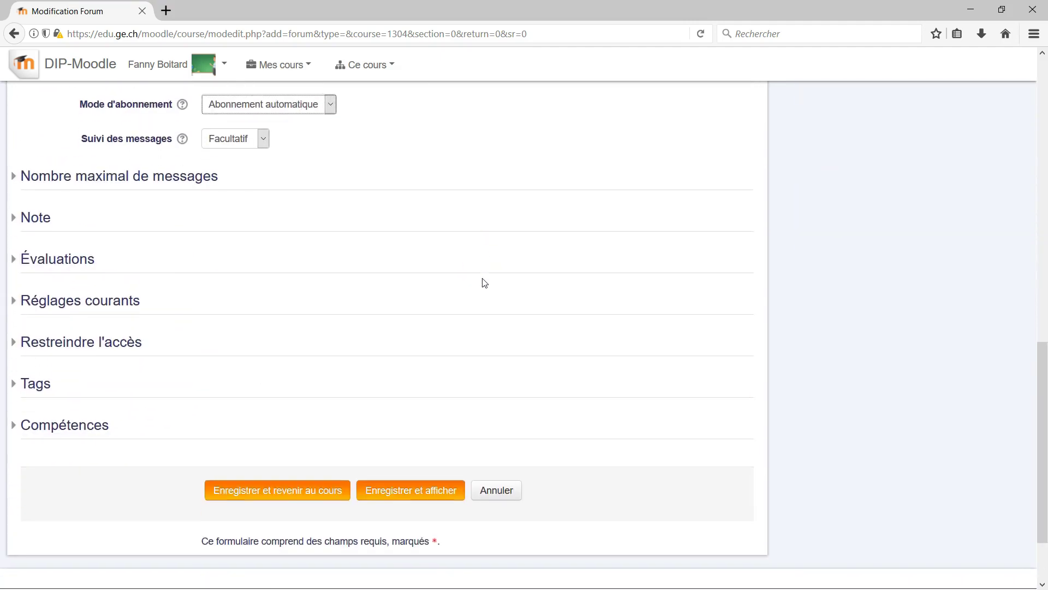
{"action": "left_click", "coordinate": [311, 458]}
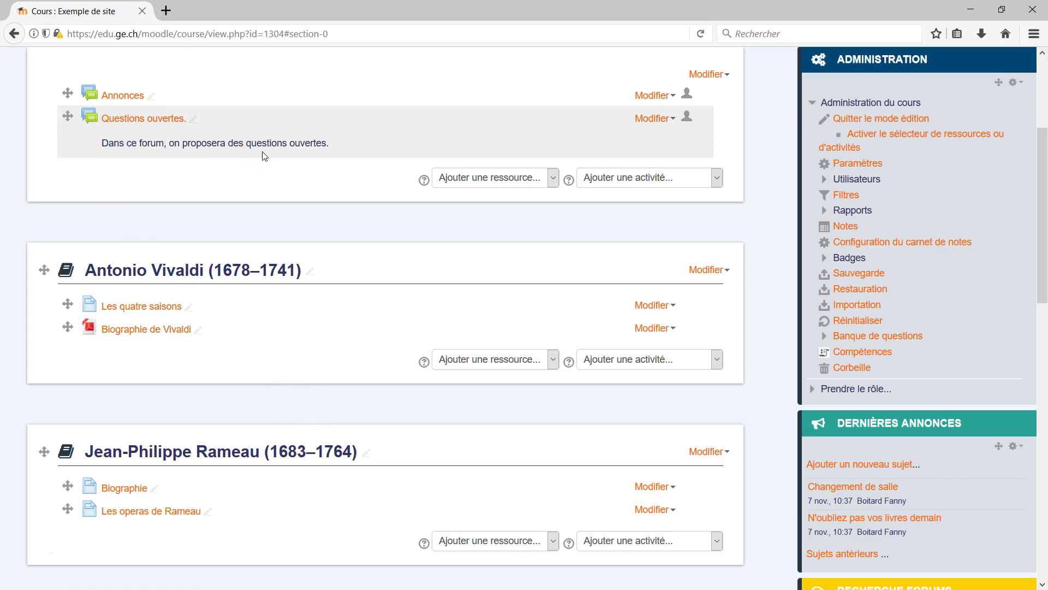
In the "Questions ouvertes." forum, start a new question with subject and message "Pourquoi les "4 saisons" de Vivaldi sont-elles très connues?"
{"action": "left_click", "coordinate": [137, 119]}
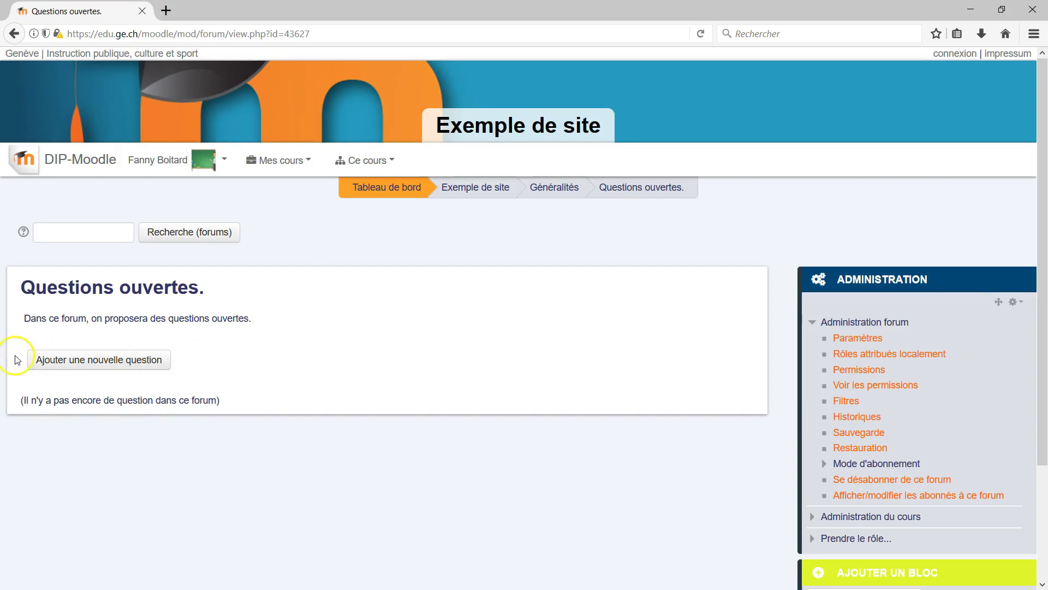
{"action": "left_click", "coordinate": [94, 365]}
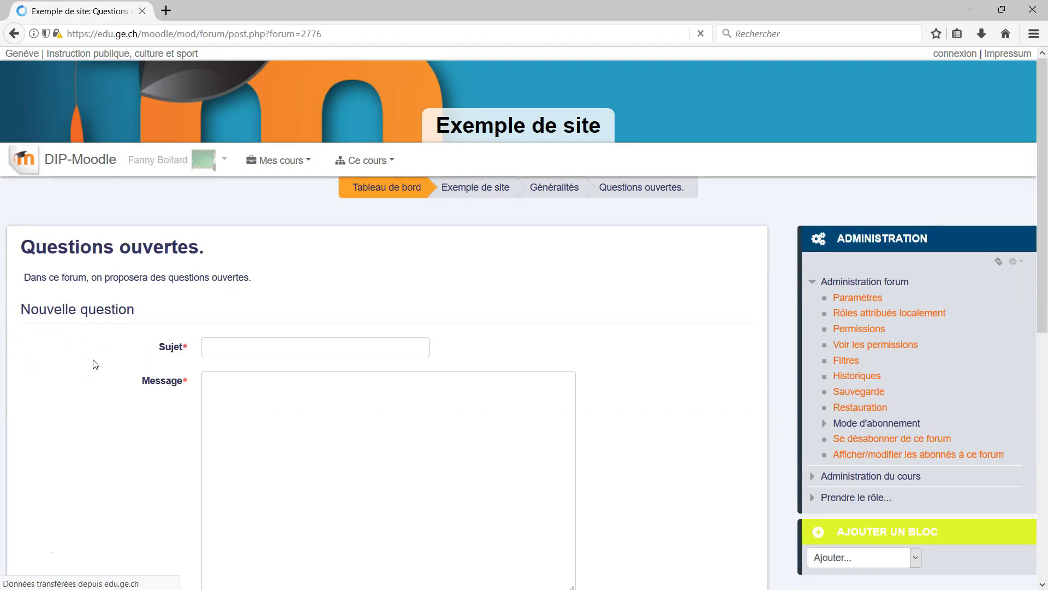
{"action": "left_click", "coordinate": [358, 345]}
{"action": "scroll", "coordinate": [521, 319], "scroll_direction": "down", "scroll_amount": 2}
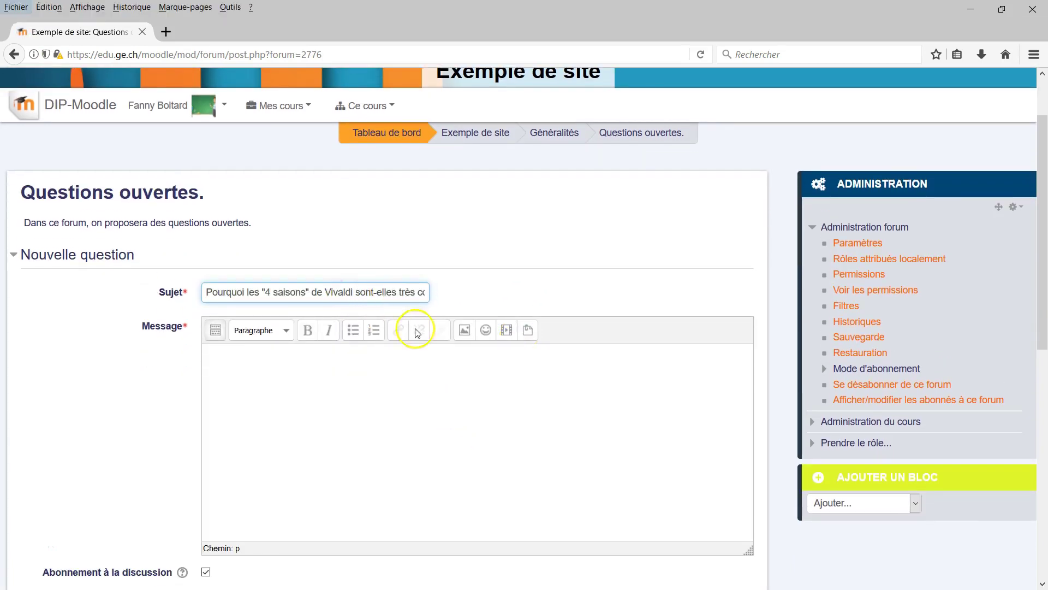
{"action": "left_click", "coordinate": [403, 400]}
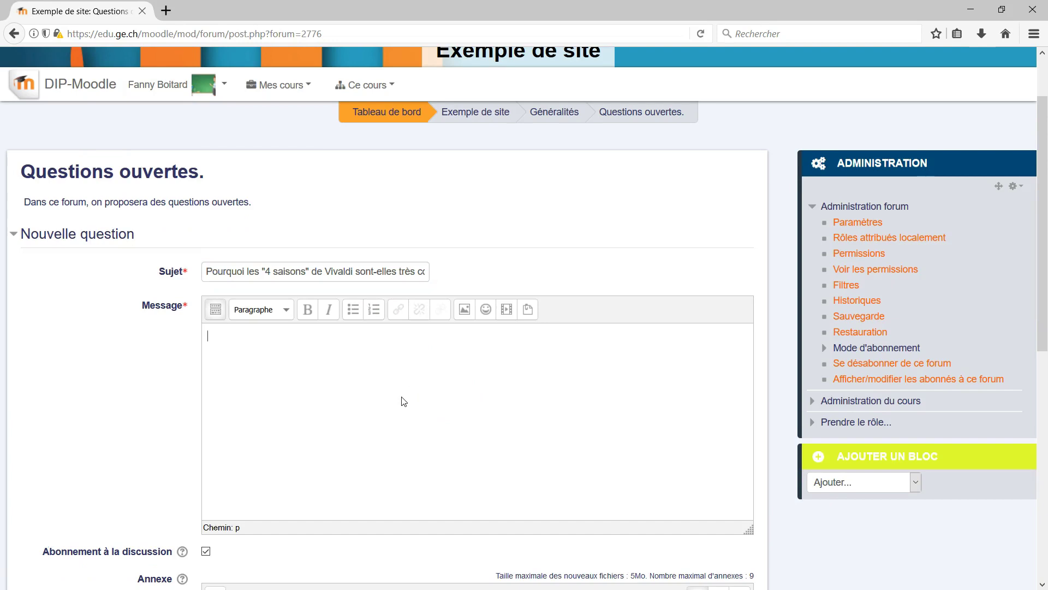
{"action": "type", "text": "Pourquoi les \"4 saisons\" de Vivaldi sont-elles très connues?"}
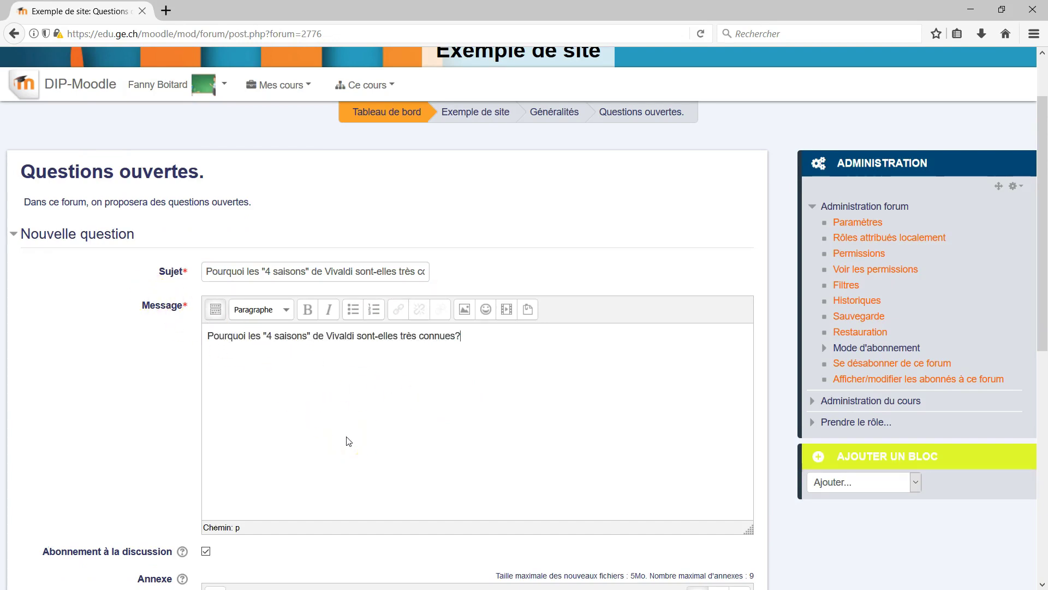
{"action": "left_click", "coordinate": [216, 309]}
{"action": "left_click", "coordinate": [490, 390]}
{"action": "key", "text": "Return"}
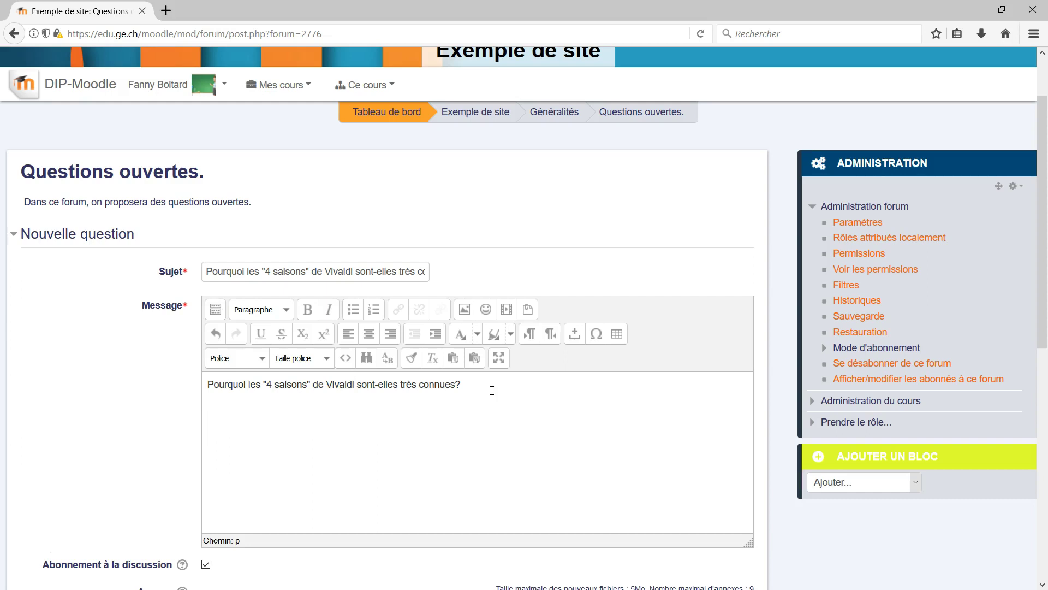
{"action": "type", "text": "video"}
{"action": "key", "text": "shift+Home"}
{"action": "left_click", "coordinate": [398, 309]}
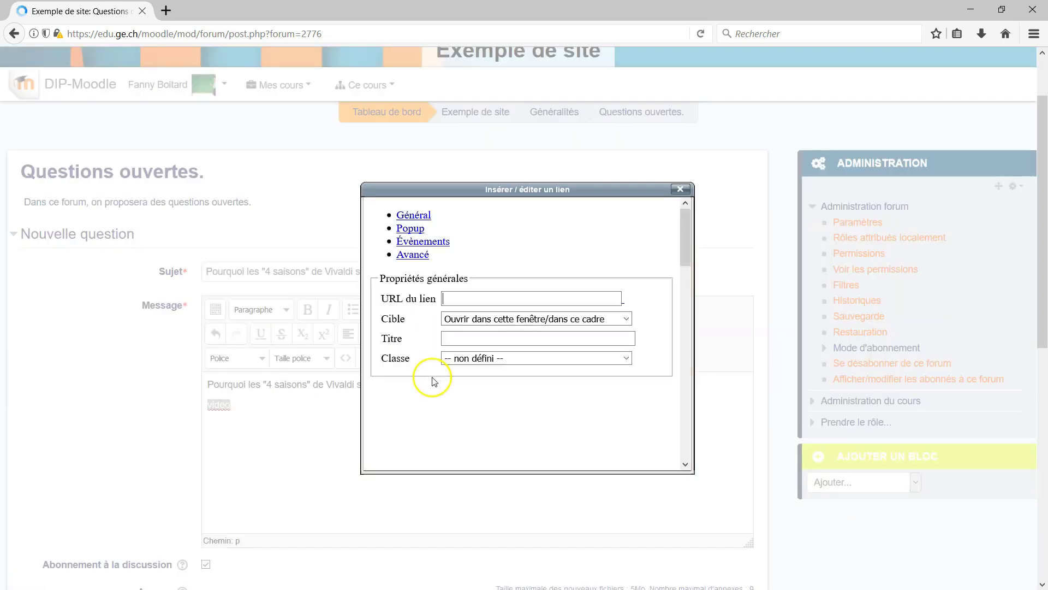
{"action": "type", "text": "https://www.youtube.com/watch?v=GRxofEmo3HA"}
{"action": "left_click", "coordinate": [401, 457]}
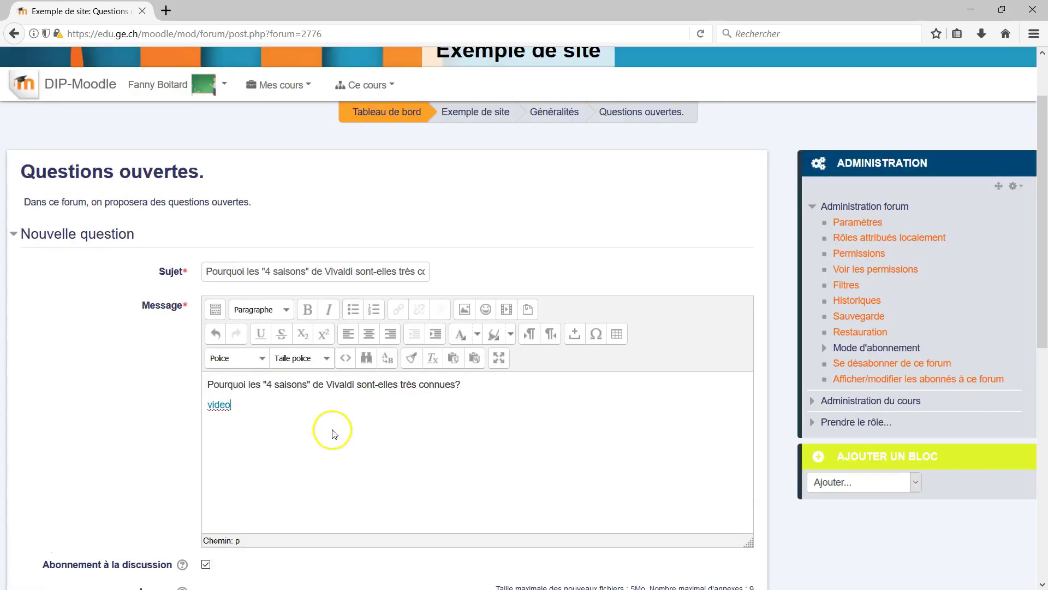
Submit the new question to the forum without an attachment, pinning or immediate notifications
{"action": "scroll", "coordinate": [335, 430], "scroll_direction": "down", "scroll_amount": 3}
{"action": "scroll", "coordinate": [539, 426], "scroll_direction": "down", "scroll_amount": 4}
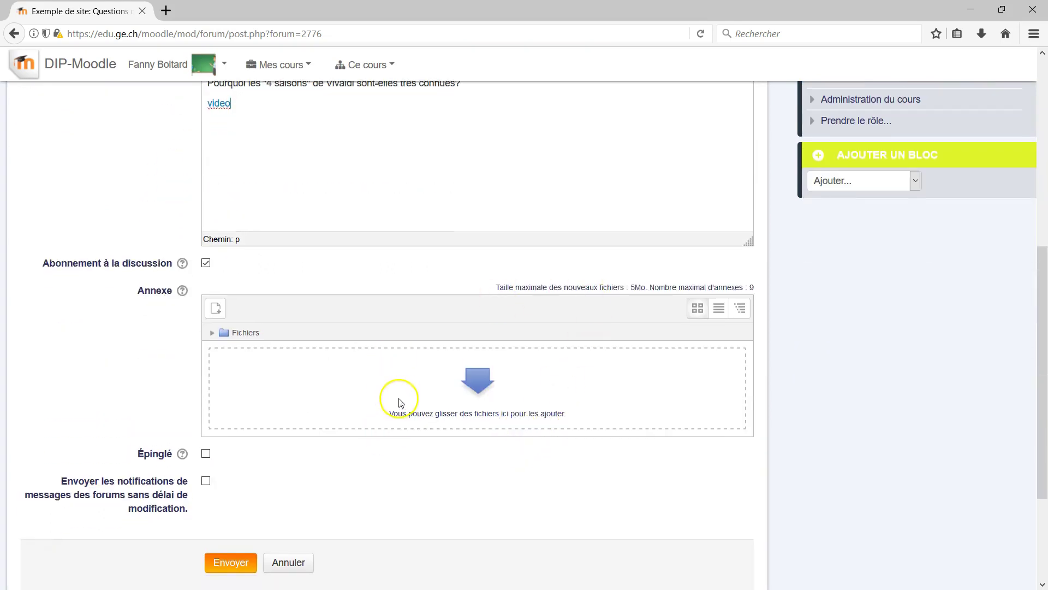
{"action": "scroll", "coordinate": [401, 403], "scroll_direction": "down", "scroll_amount": 2}
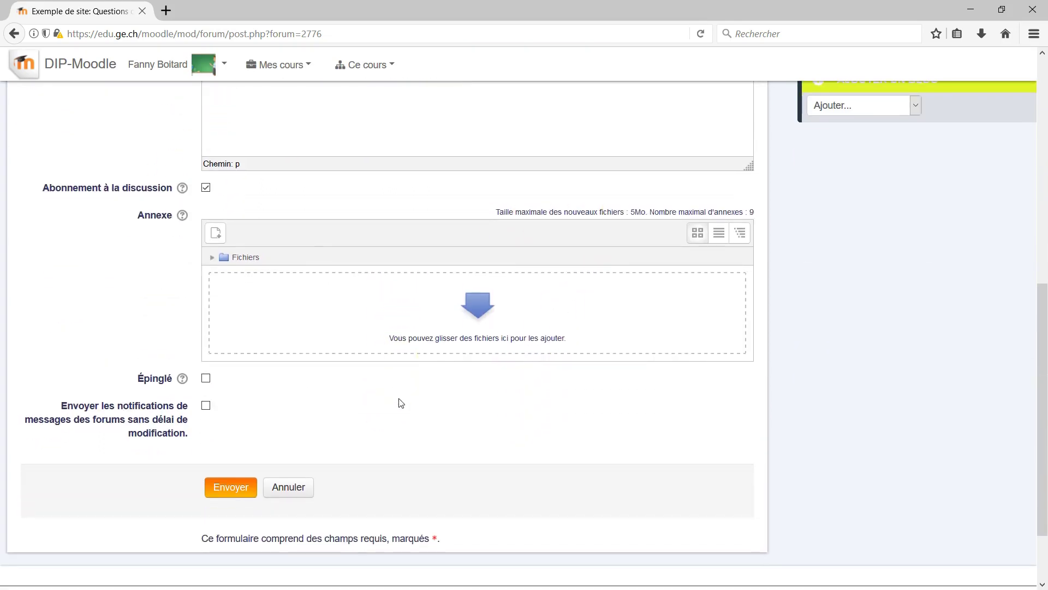
{"action": "scroll", "coordinate": [320, 405], "scroll_direction": "up", "scroll_amount": 3}
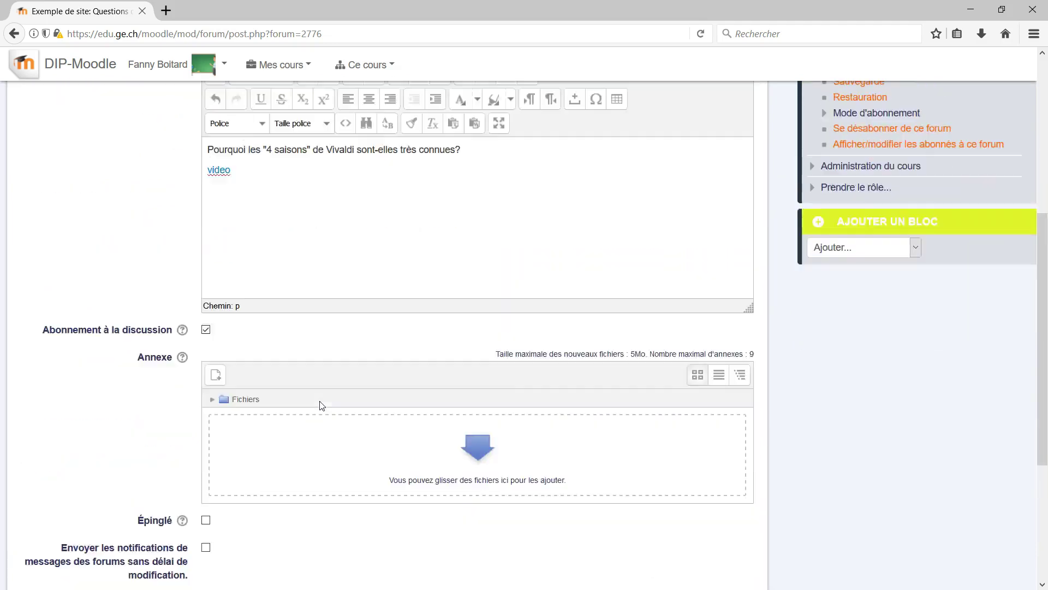
{"action": "scroll", "coordinate": [320, 405], "scroll_direction": "down", "scroll_amount": 3}
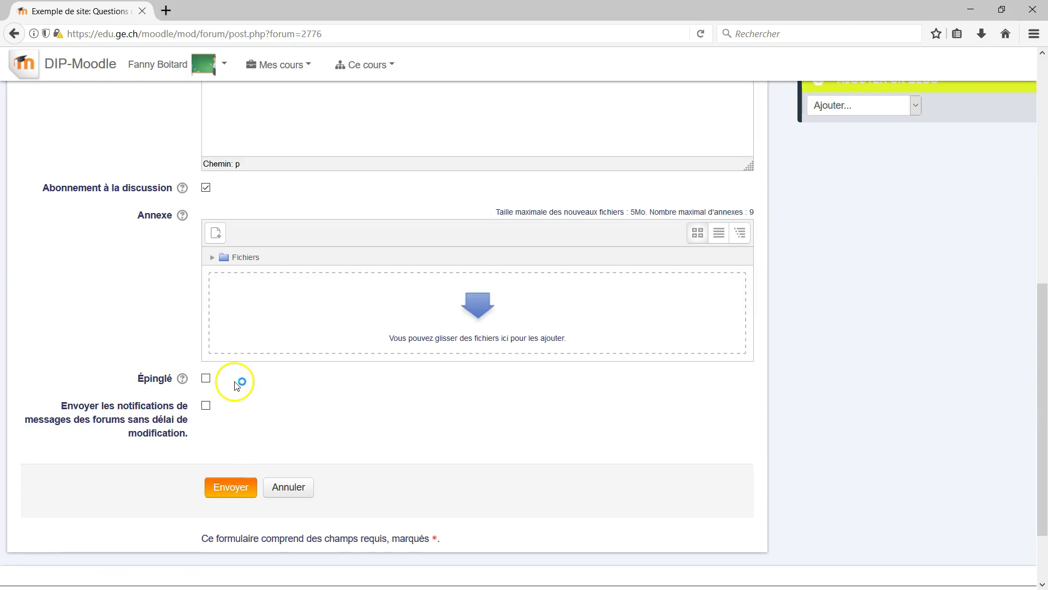
{"action": "scroll", "coordinate": [251, 396], "scroll_direction": "down", "scroll_amount": 2}
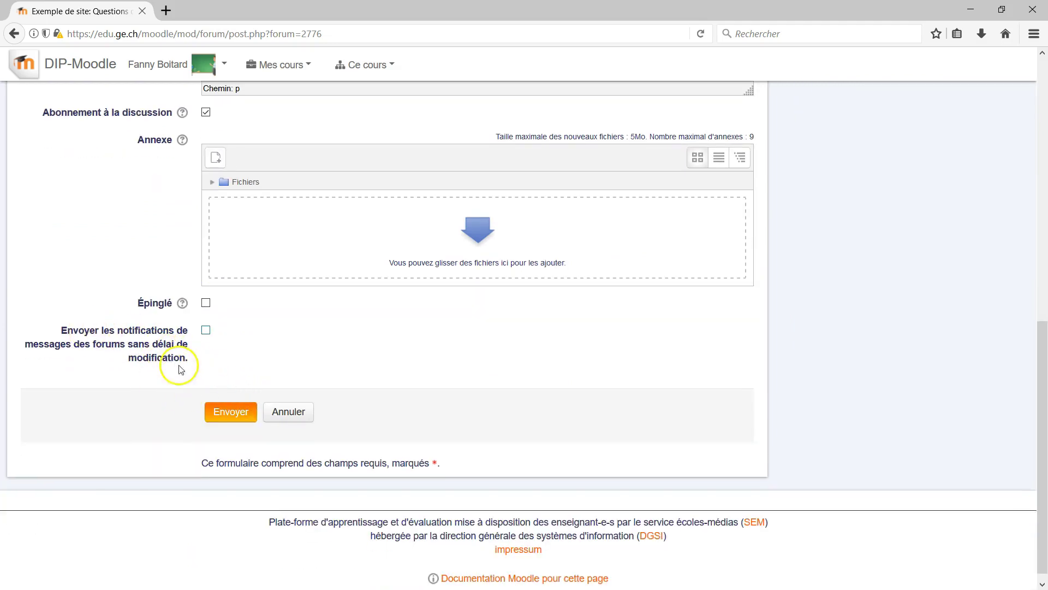
{"action": "left_click", "coordinate": [231, 411]}
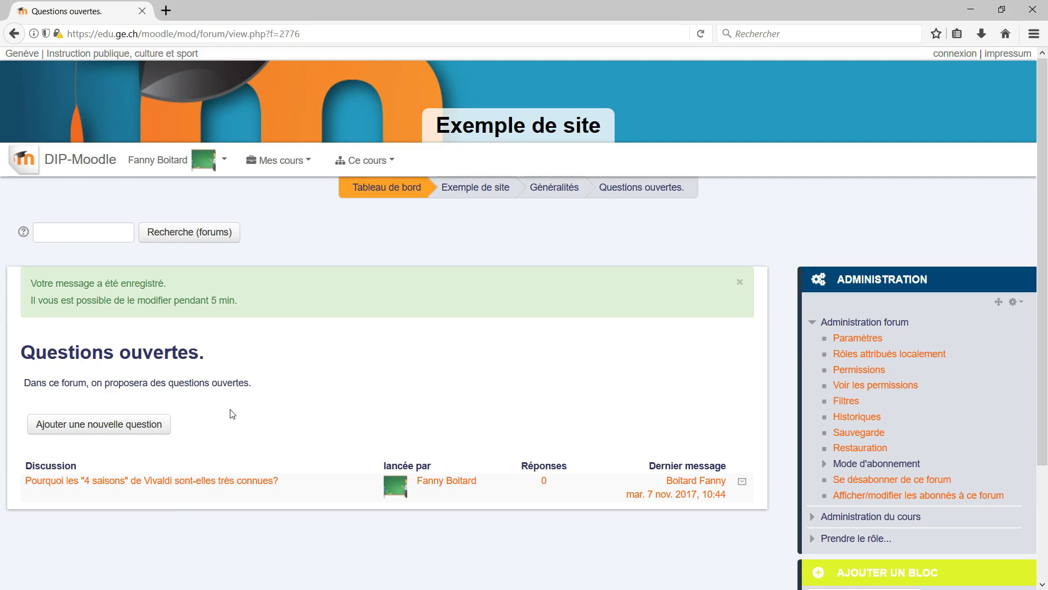
{"action": "scroll", "coordinate": [297, 417], "scroll_direction": "down", "scroll_amount": 2}
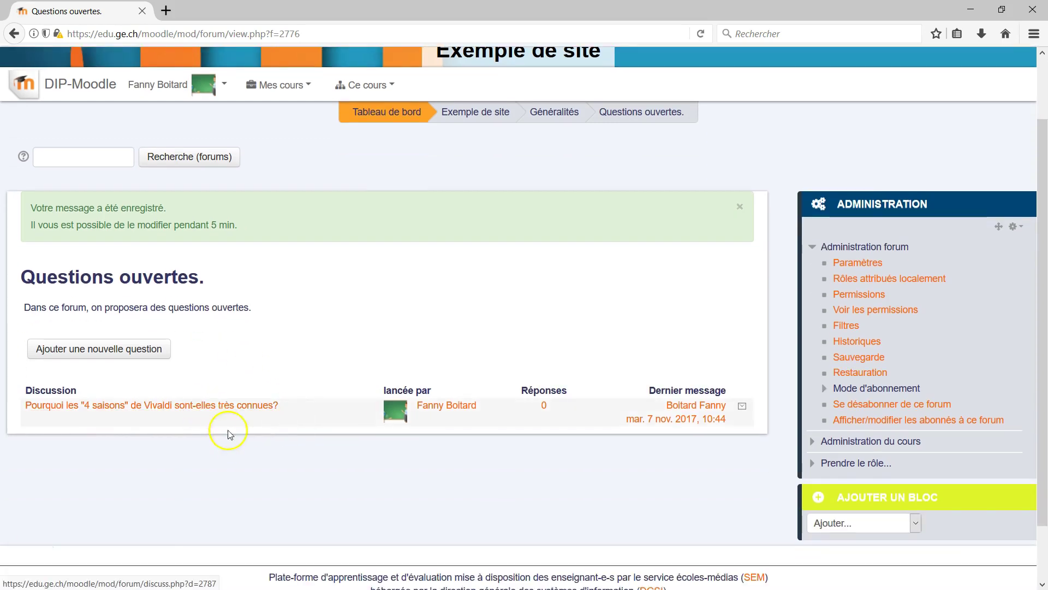